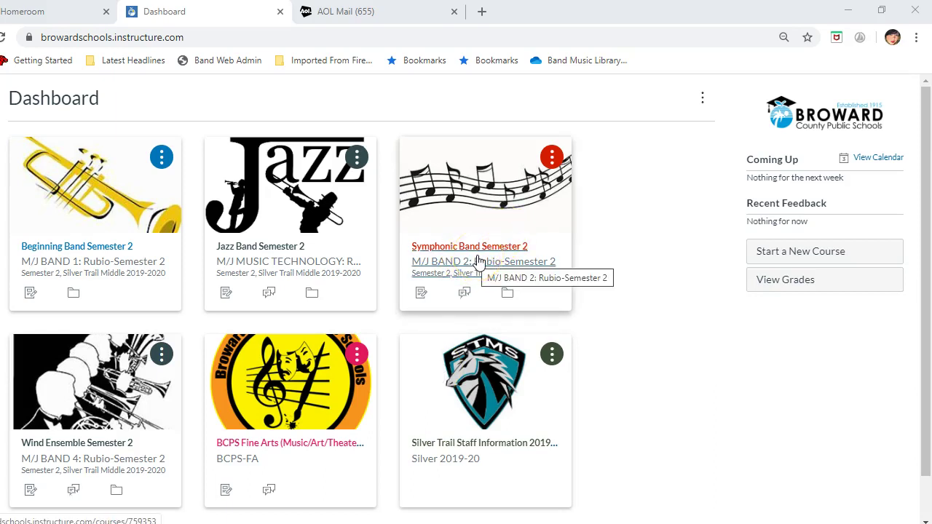
Open the assignments of the Symphonic Band Semester 2 course and start a new assignment
click(478, 262)
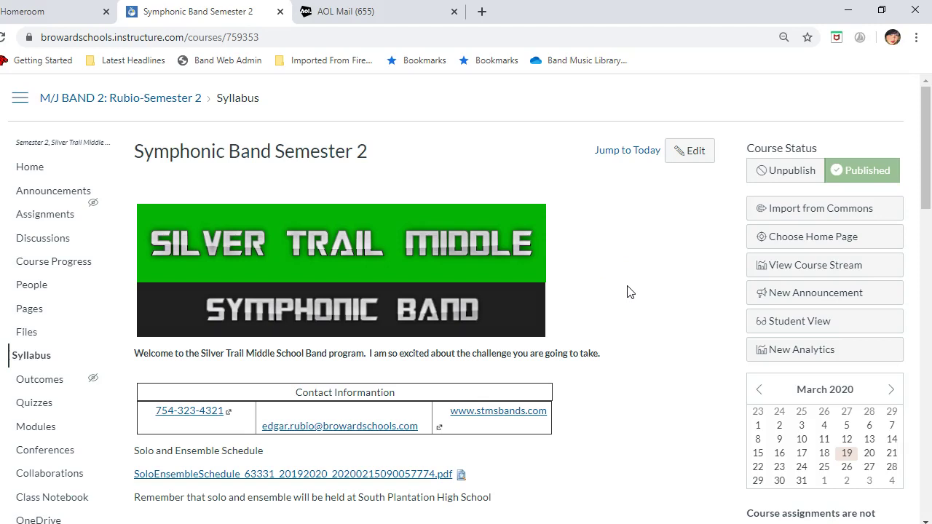
click(65, 217)
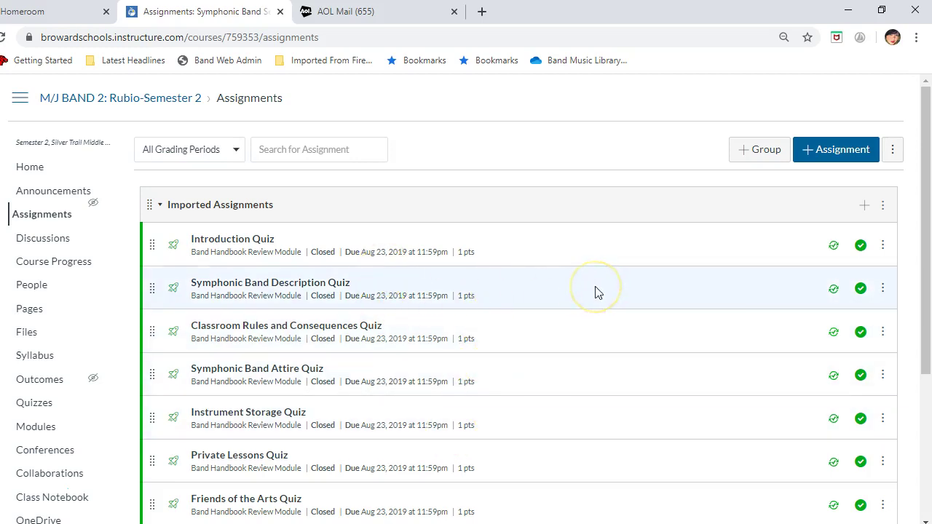
click(831, 152)
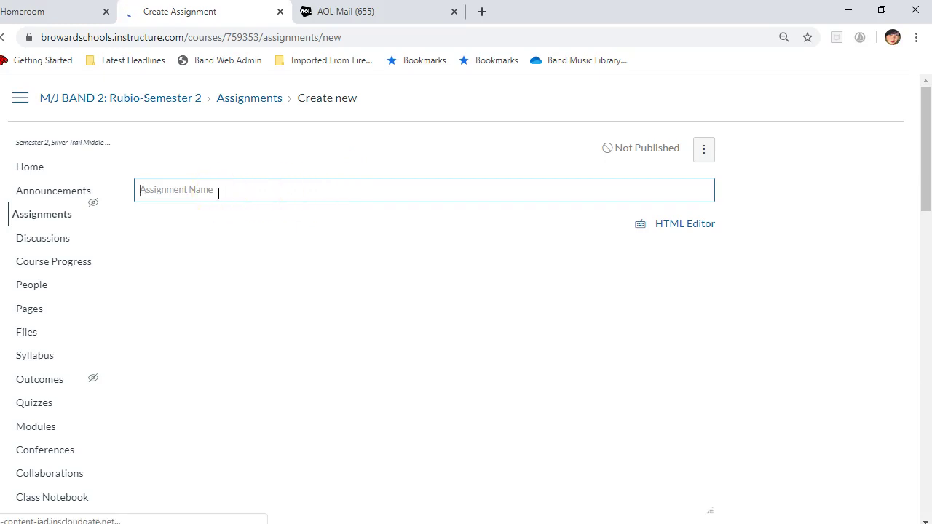
Name the new assignment "B Flat Concert Scale"
text(B)
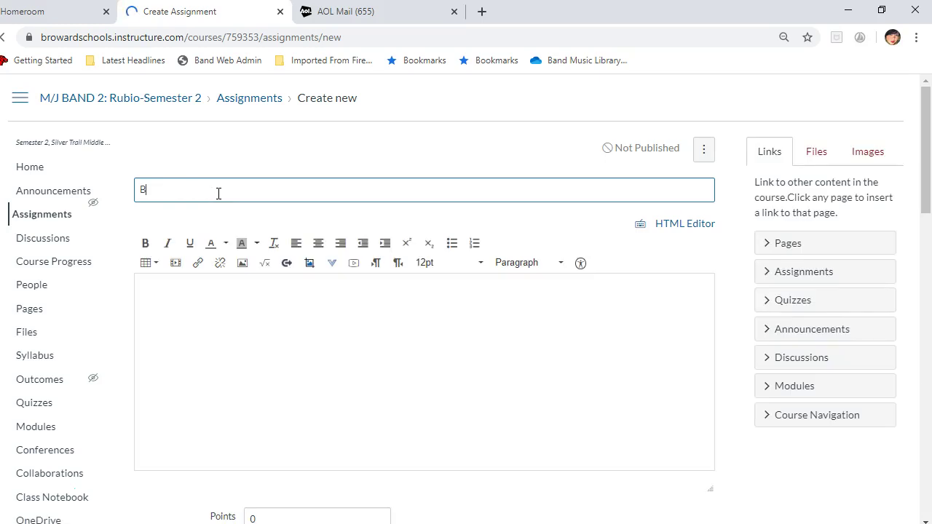
text( Gla)
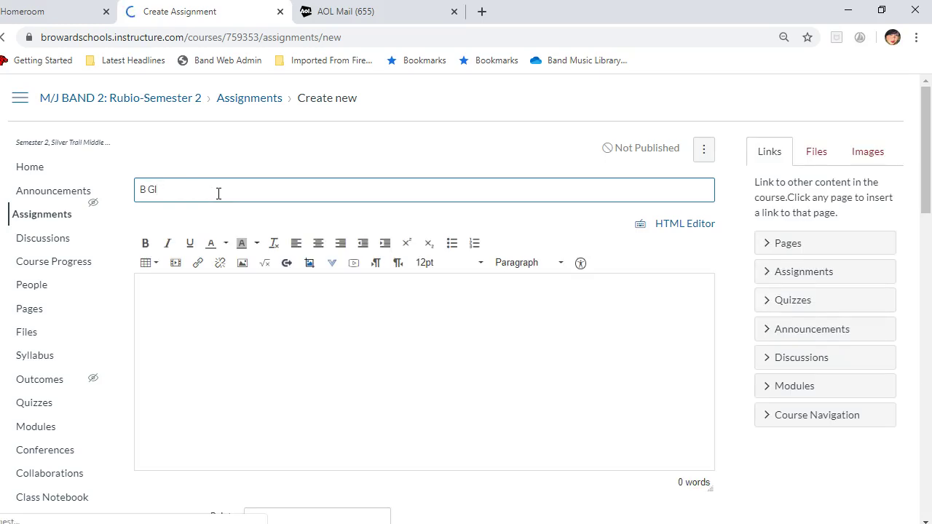
key(BackSpace)
text(Flta)
key(BackSpace)
text(at Cond)
text(ert Scale)
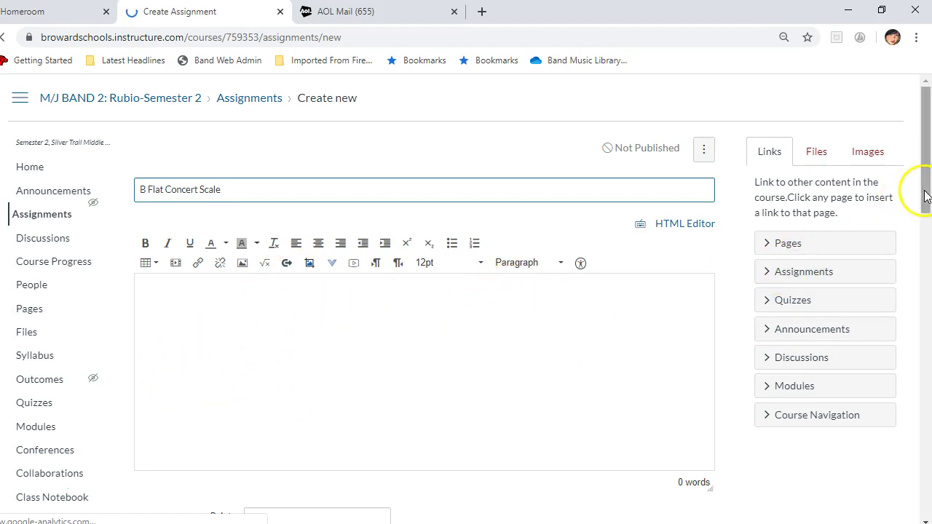
Enter the assignment description "Play Your B Flat Concert Scale according to the FBA All State Requirements"
drag(926, 195, 928, 203)
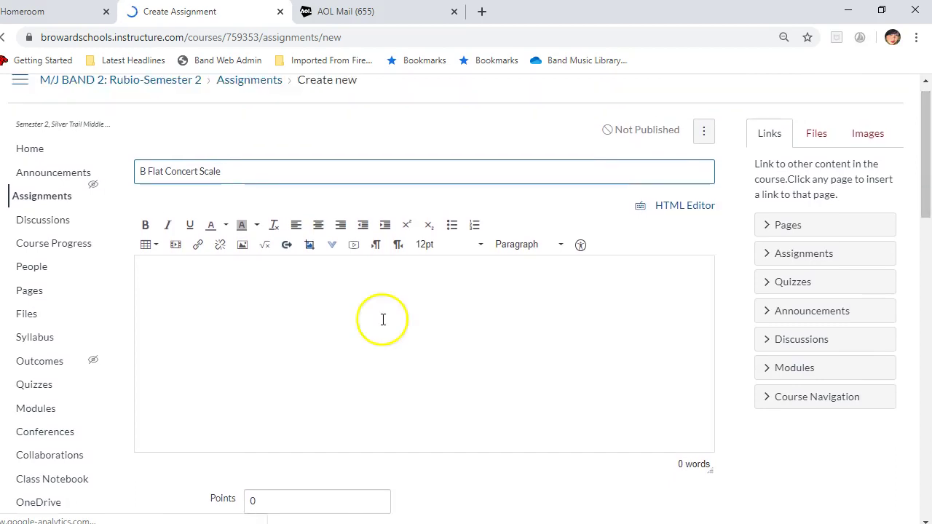
click(198, 275)
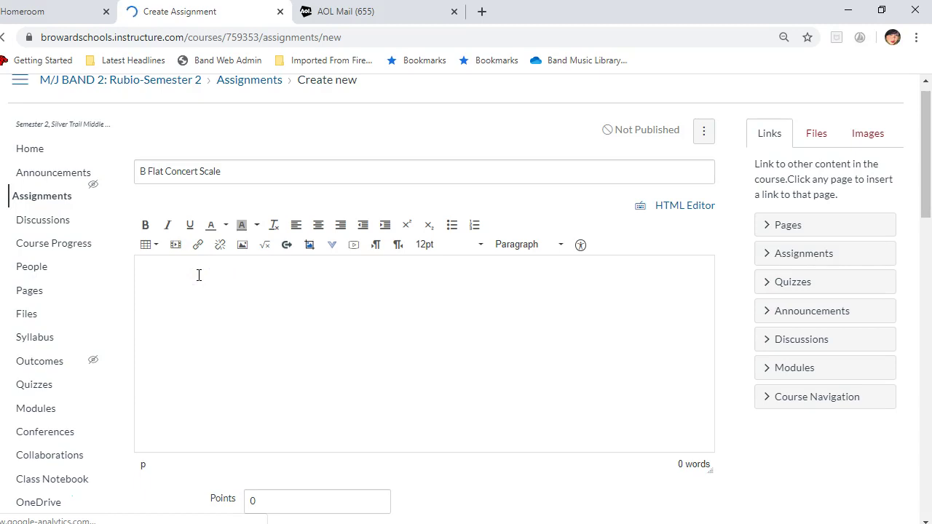
text(Play Your B Flat Concert Sc)
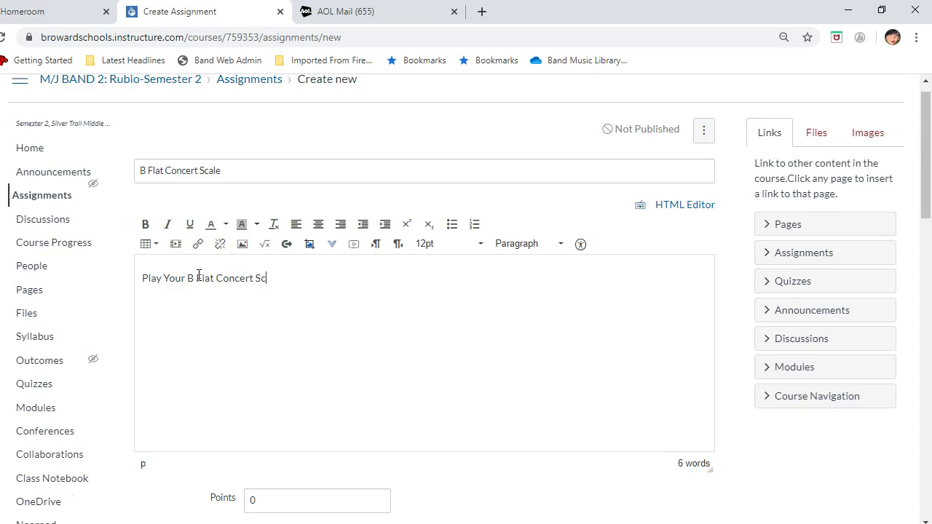
text(ale according to the FBA All State)
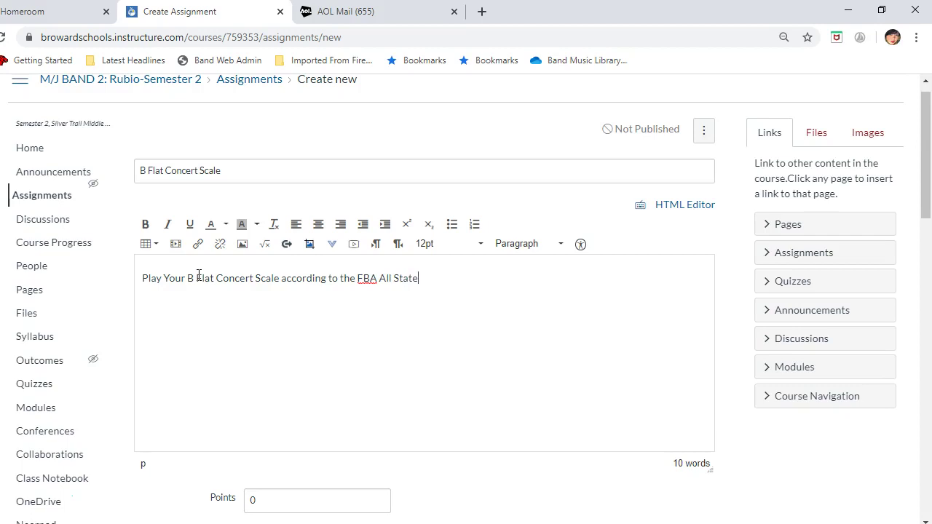
text( Requirements)
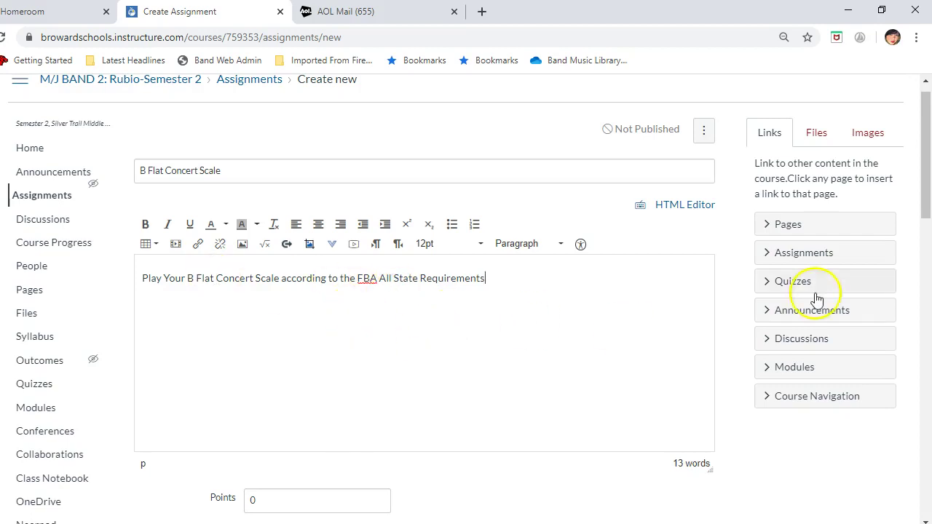
Set the assignment's points to 100
drag(929, 203, 928, 292)
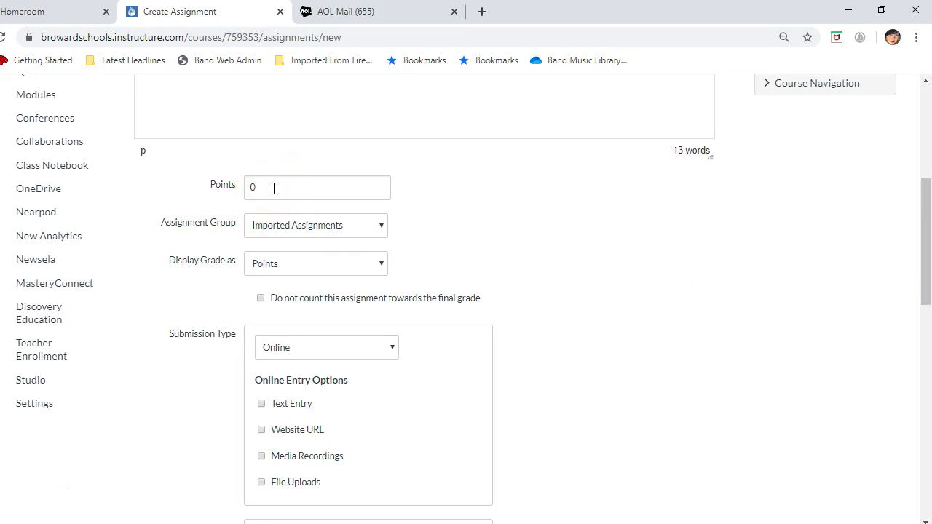
drag(274, 188, 246, 188)
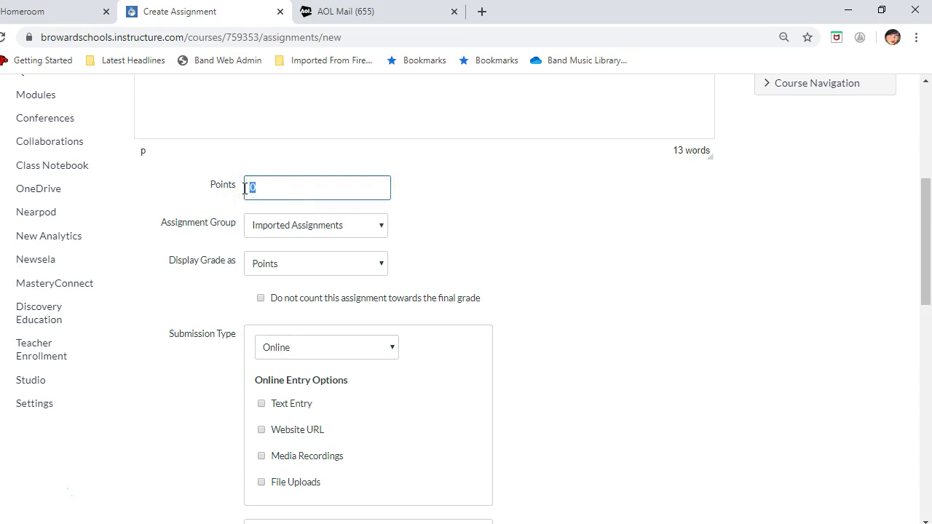
text(100)
click(451, 210)
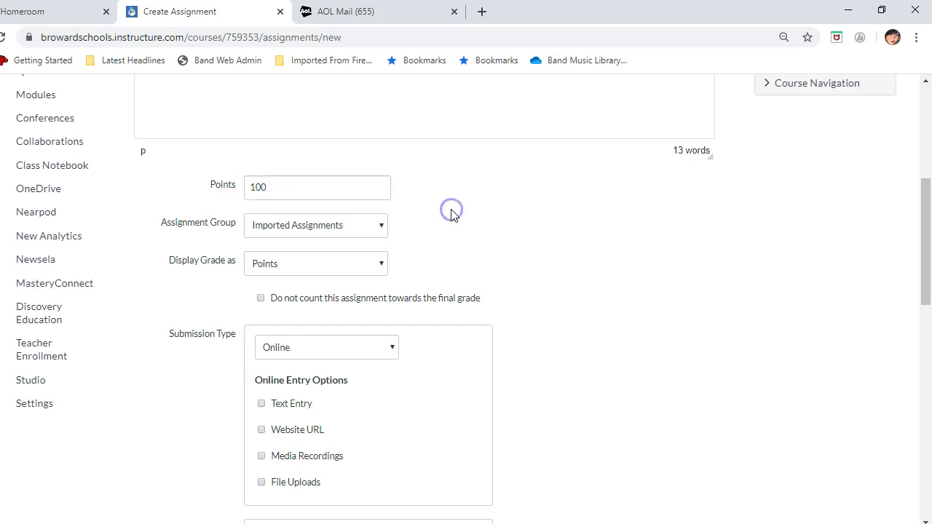
click(380, 227)
click(380, 227)
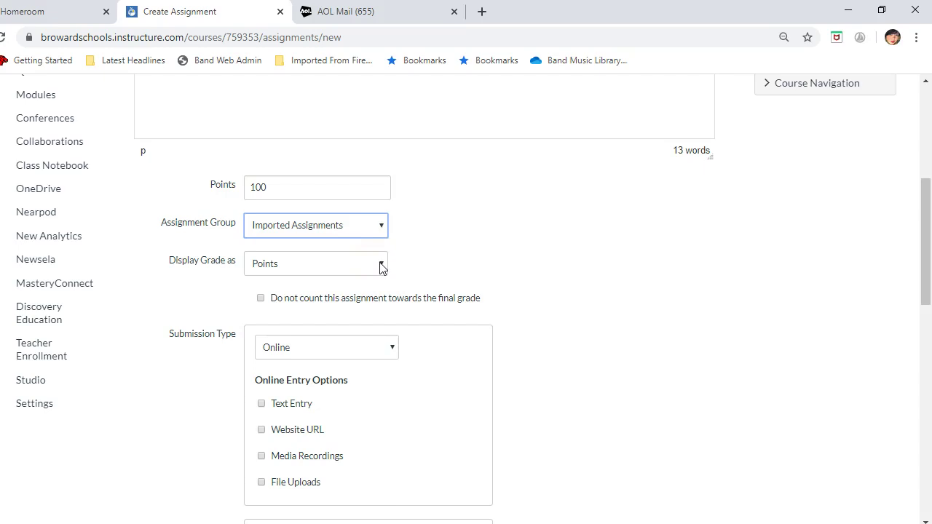
click(270, 306)
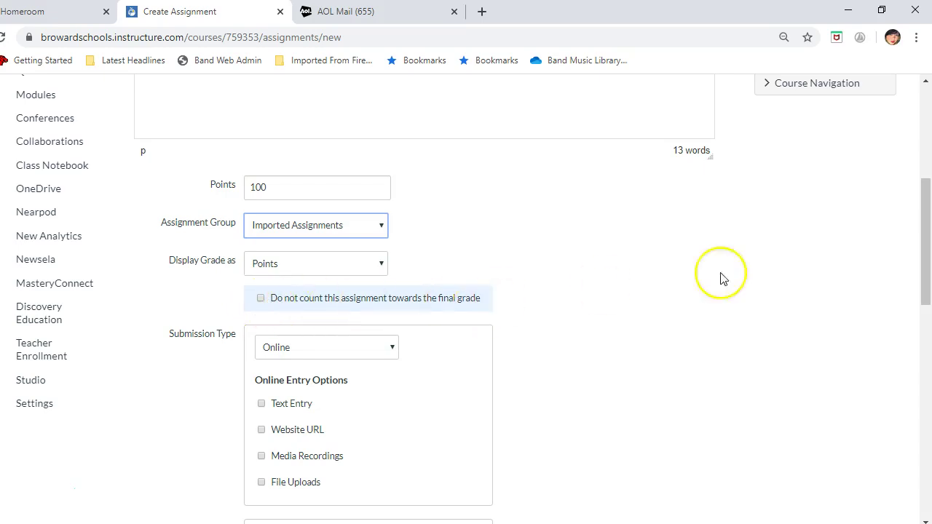
Keep the submission type as Online and allow Media Recordings as the online entry option
drag(925, 271, 925, 312)
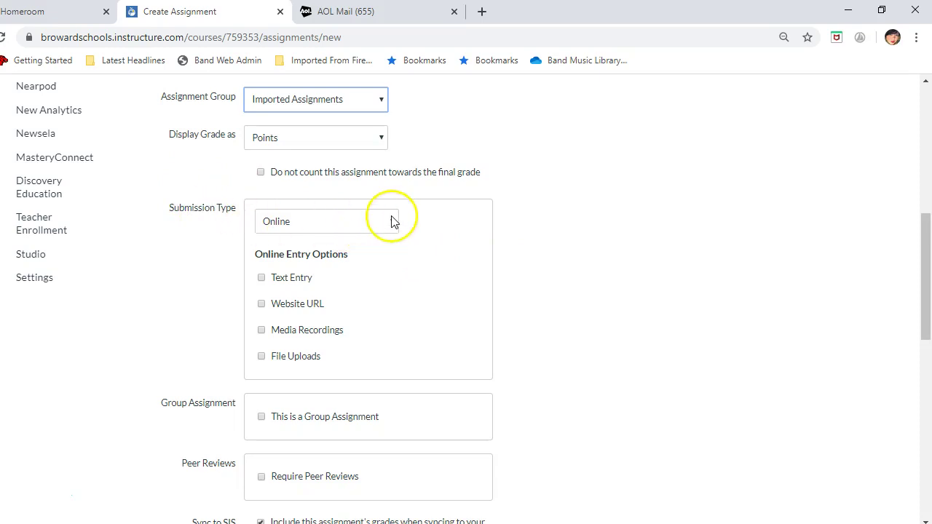
click(391, 223)
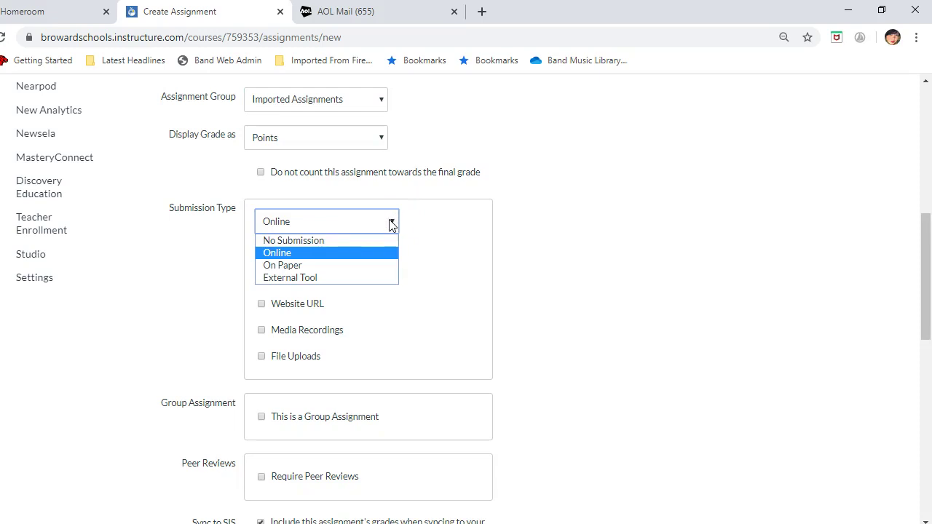
click(321, 254)
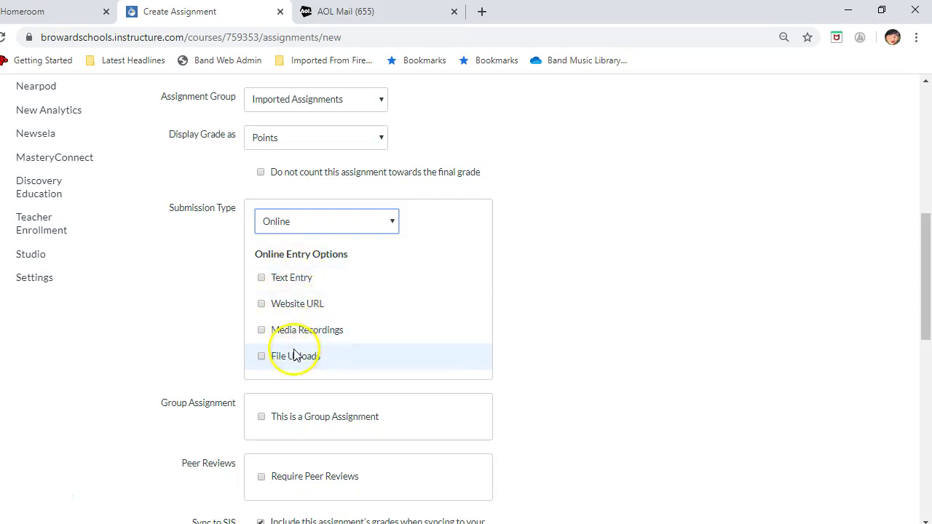
click(262, 332)
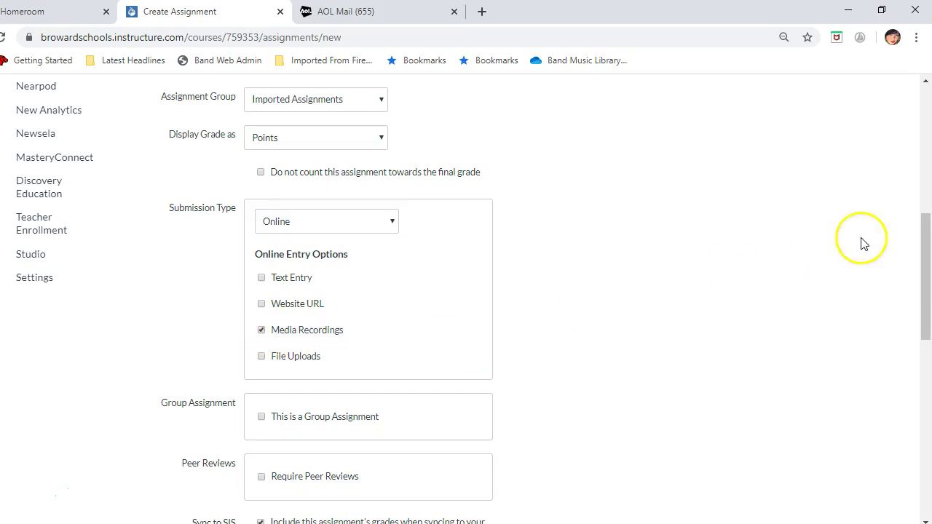
Review the group, peer review and SIS sync settings and the sections and students the assignment can be assigned to
drag(926, 271, 928, 288)
scroll(927, 288, down, 4)
scroll(927, 292, up, 2)
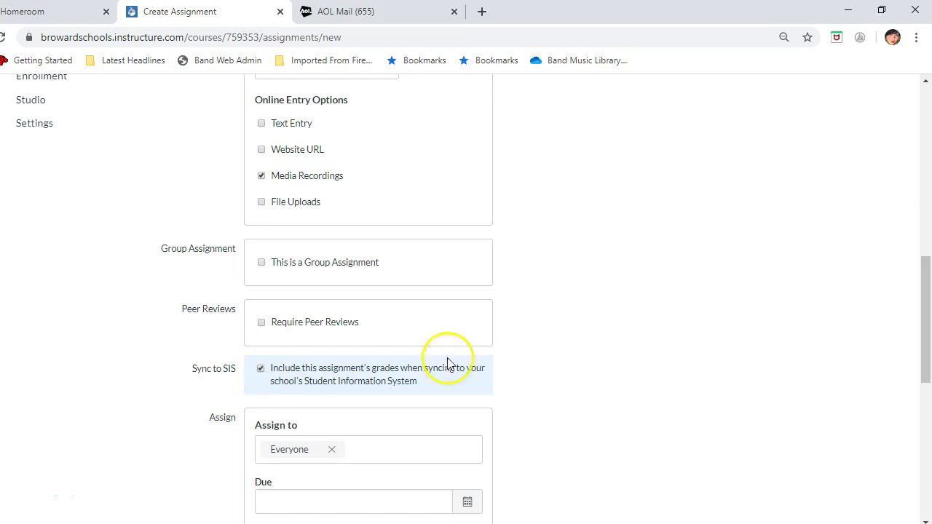
drag(926, 324, 929, 392)
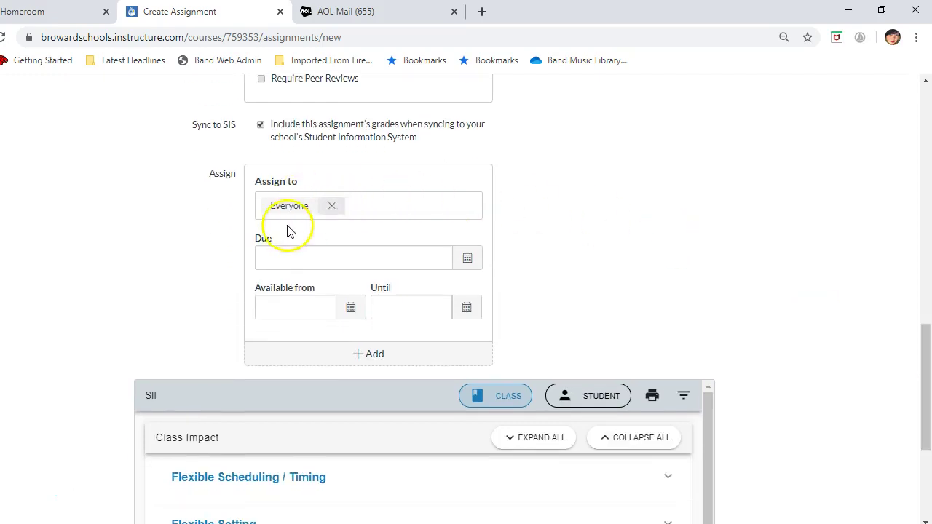
click(362, 209)
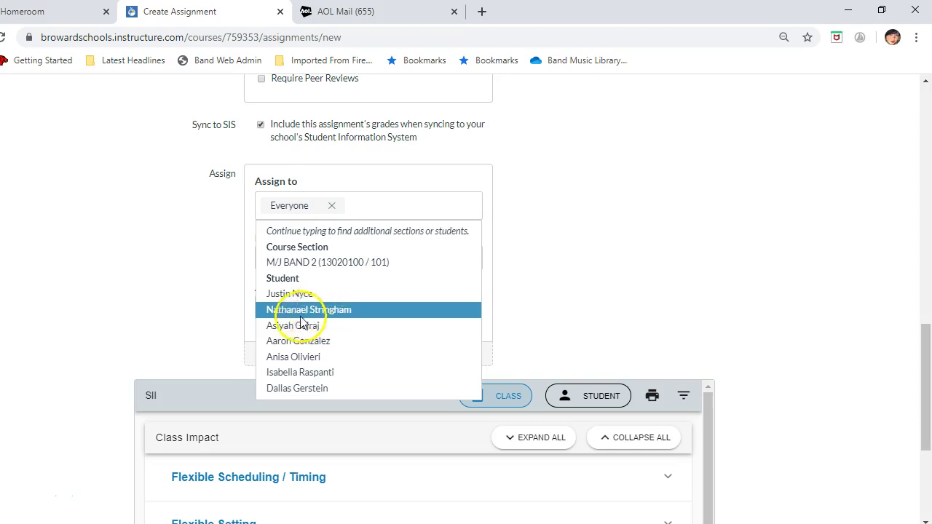
click(187, 298)
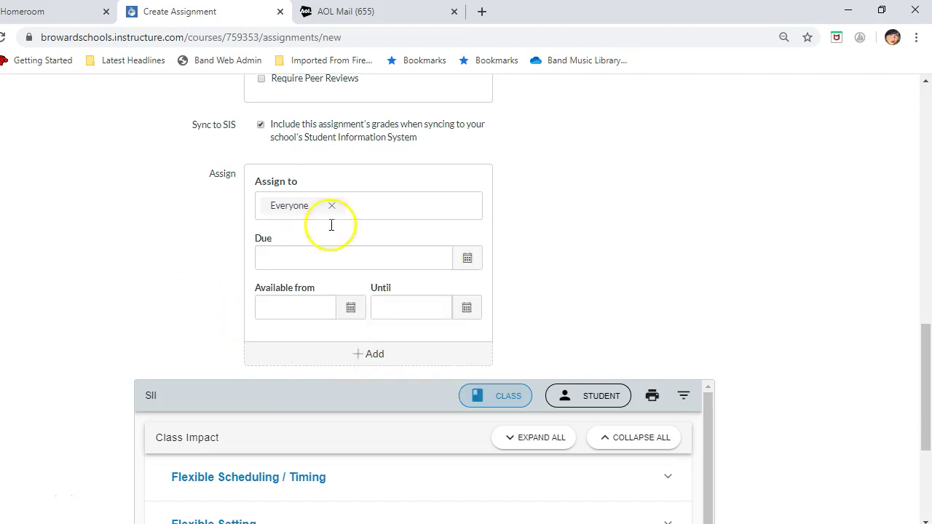
click(388, 211)
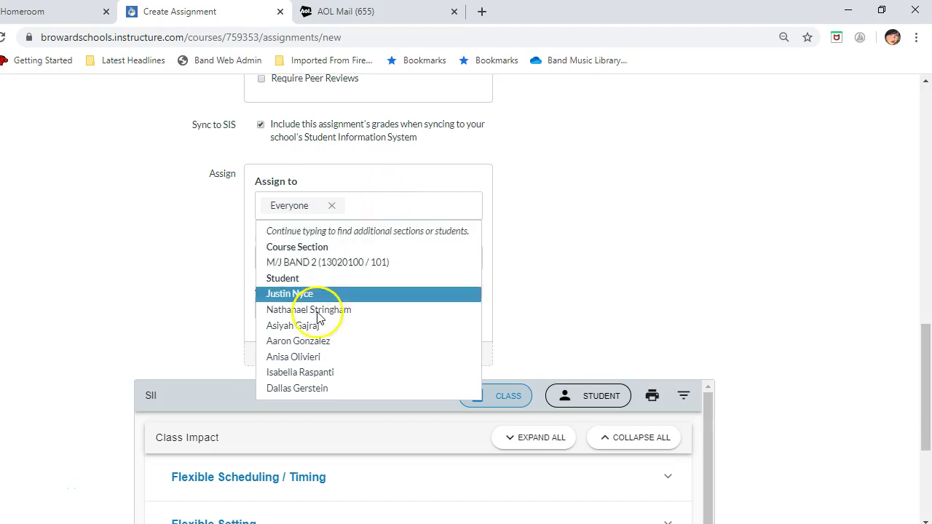
click(137, 293)
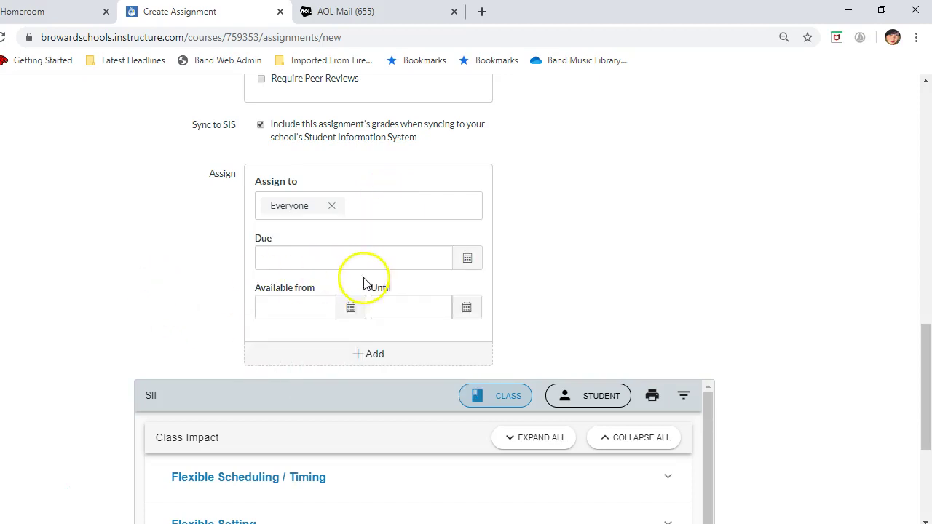
Set the assignment's due date to April 3, 2020 at 11:59pm
click(467, 261)
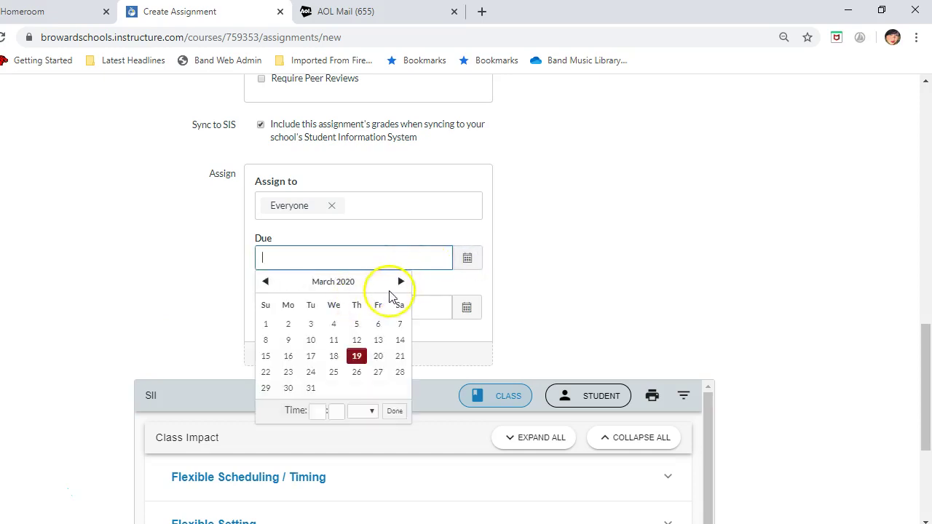
click(400, 282)
click(265, 282)
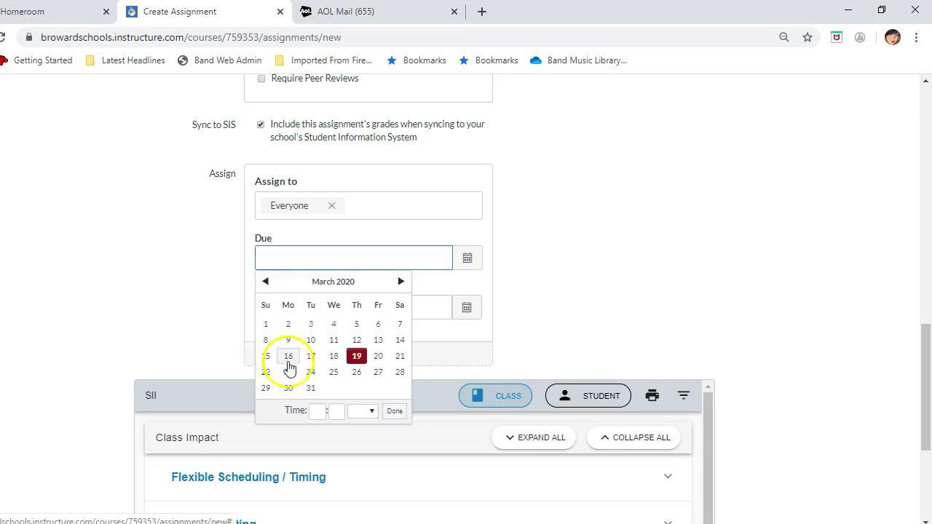
click(401, 282)
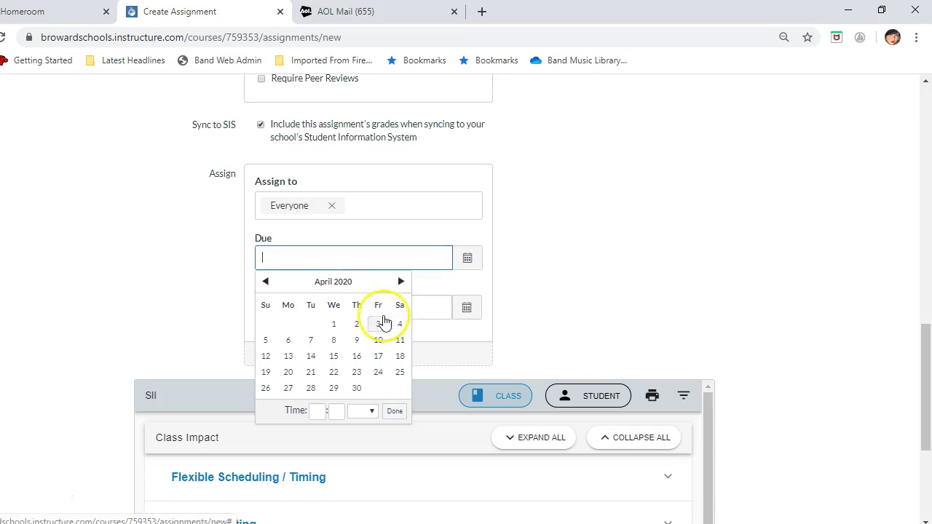
click(378, 324)
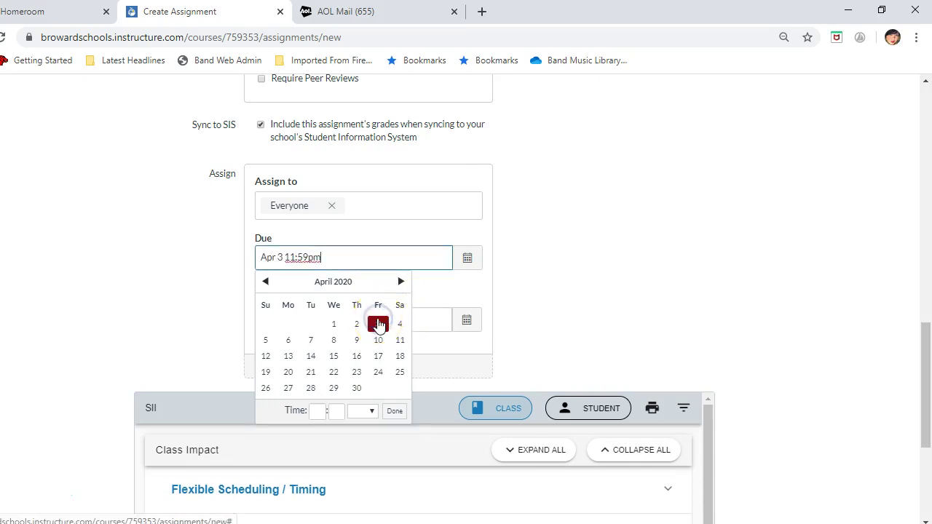
click(543, 274)
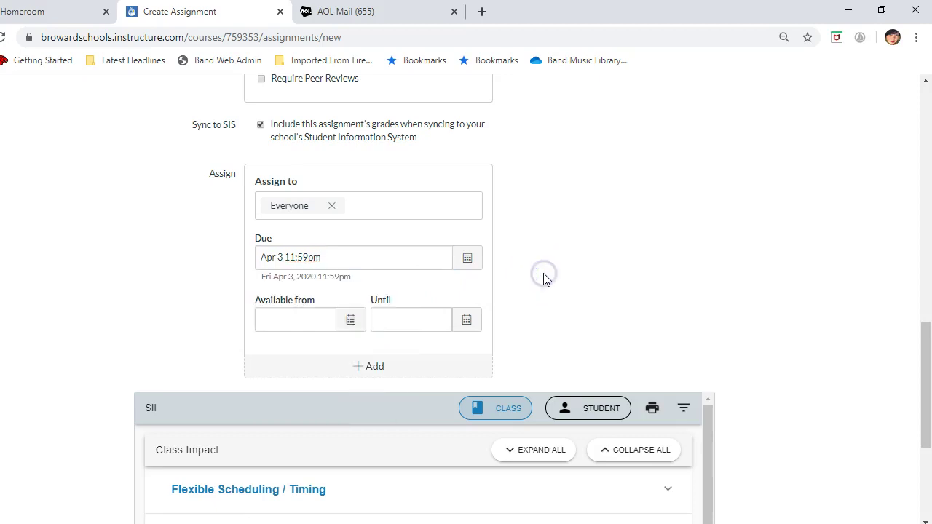
Make the assignment available from March 30, 2020 at 9:00am
click(347, 319)
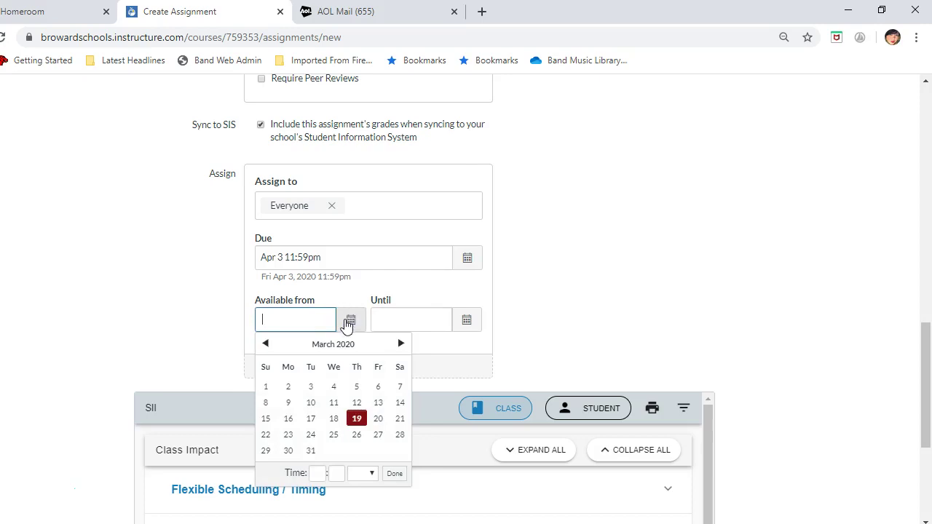
click(288, 451)
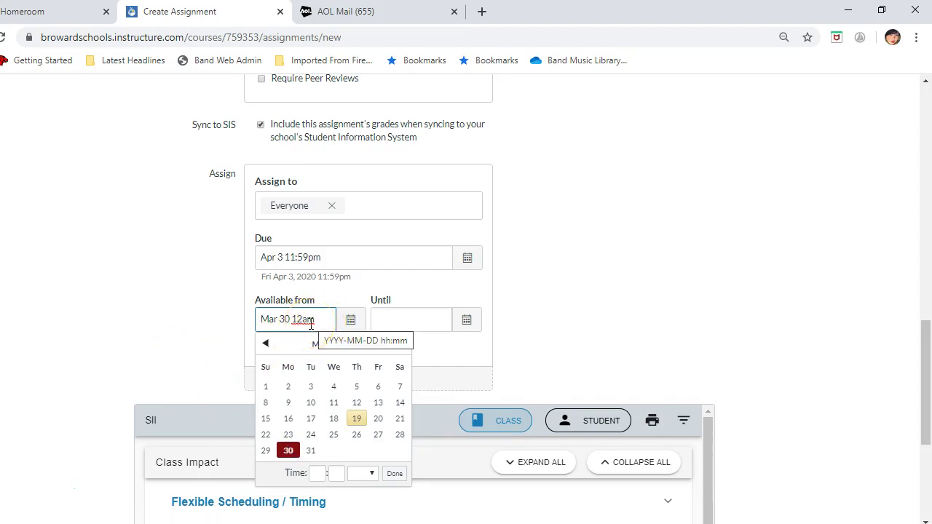
click(320, 474)
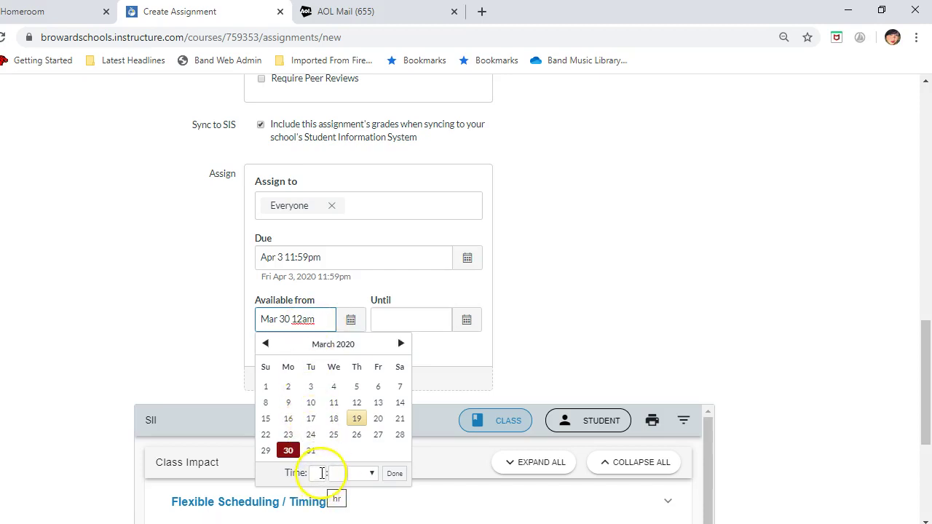
click(320, 473)
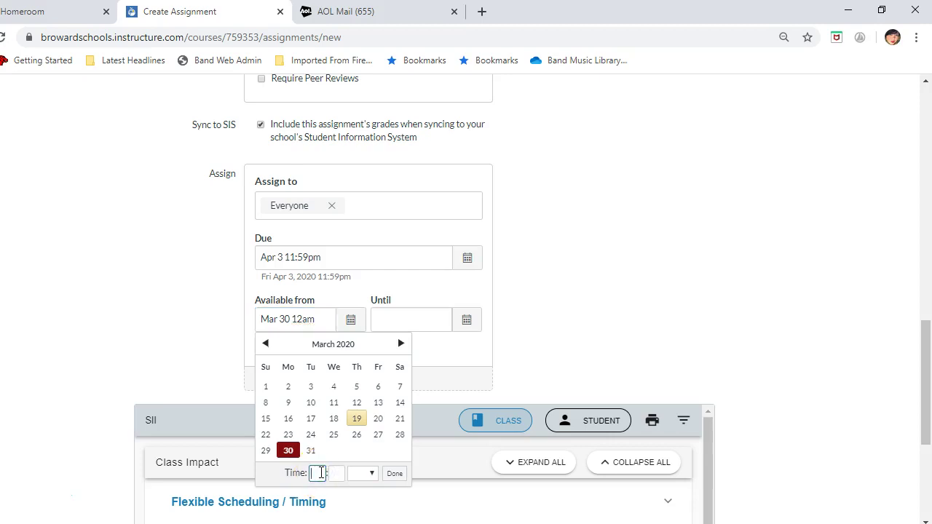
text(9)
click(337, 474)
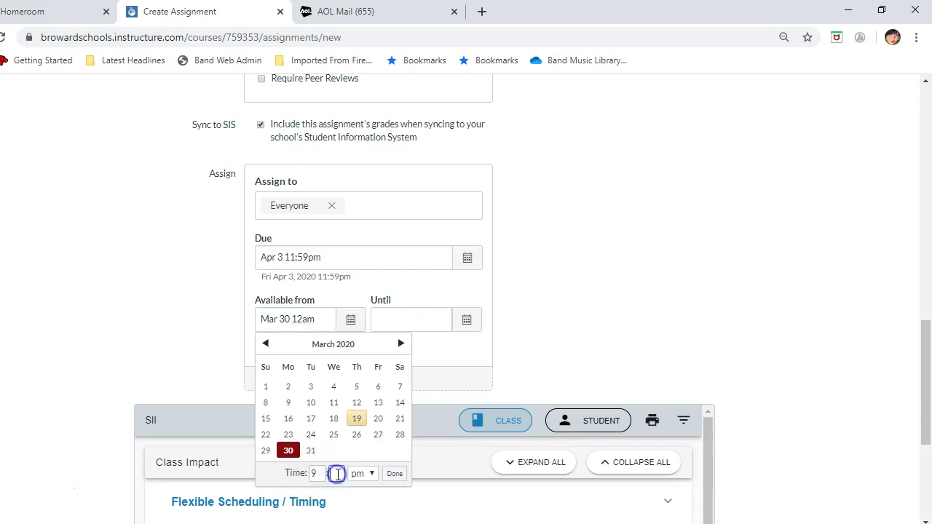
click(358, 474)
click(364, 501)
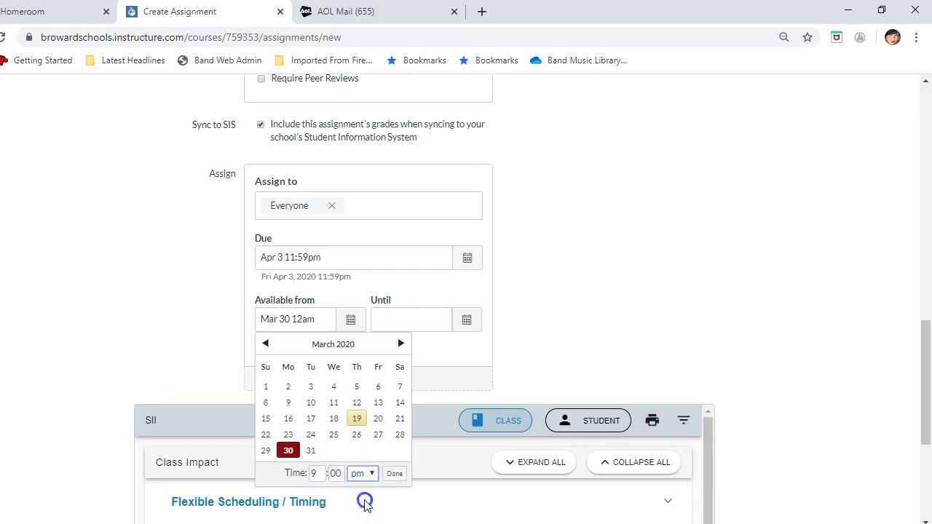
click(394, 474)
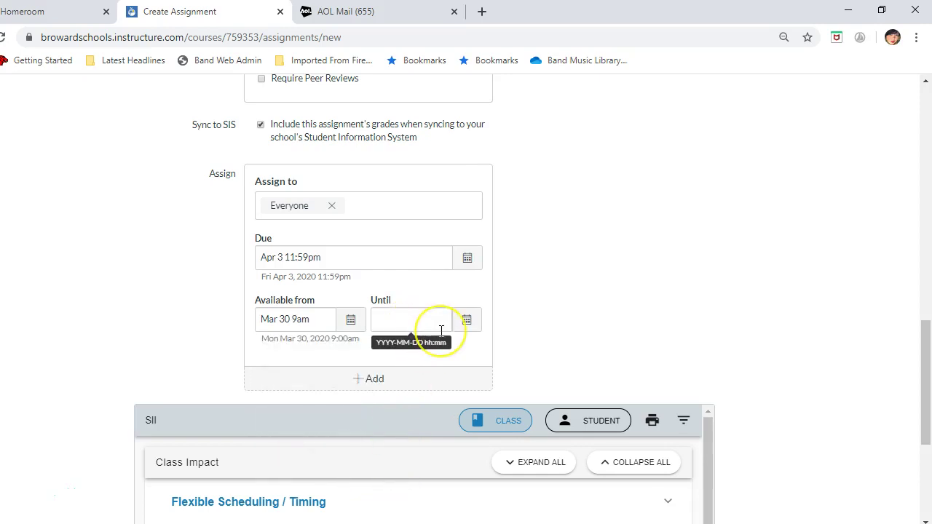
click(466, 327)
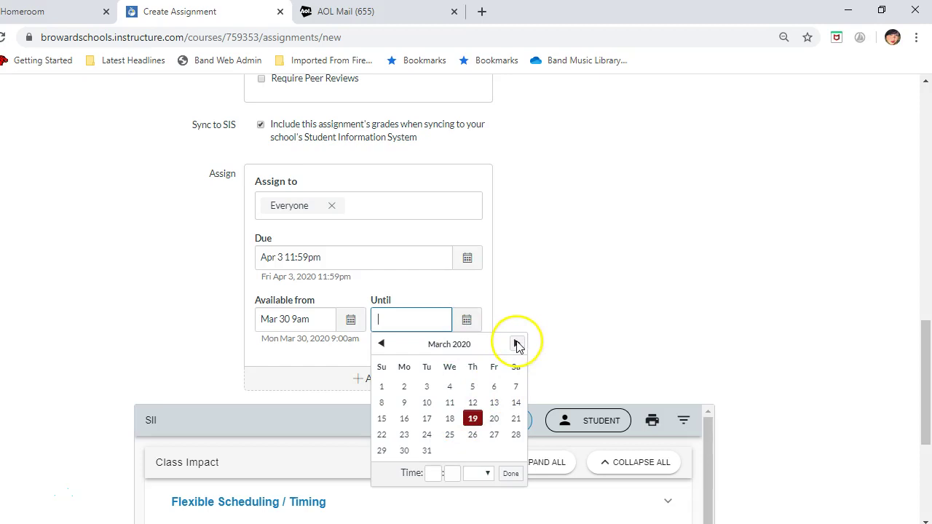
click(517, 343)
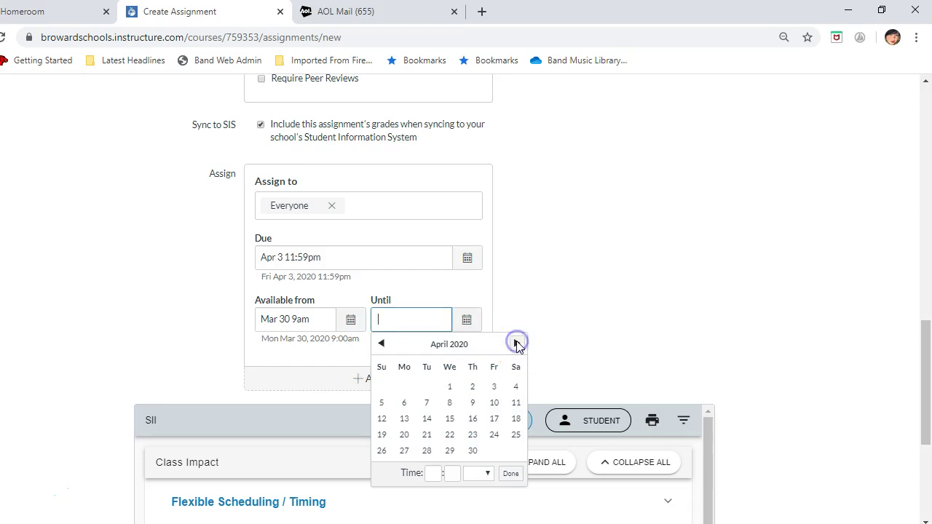
click(494, 389)
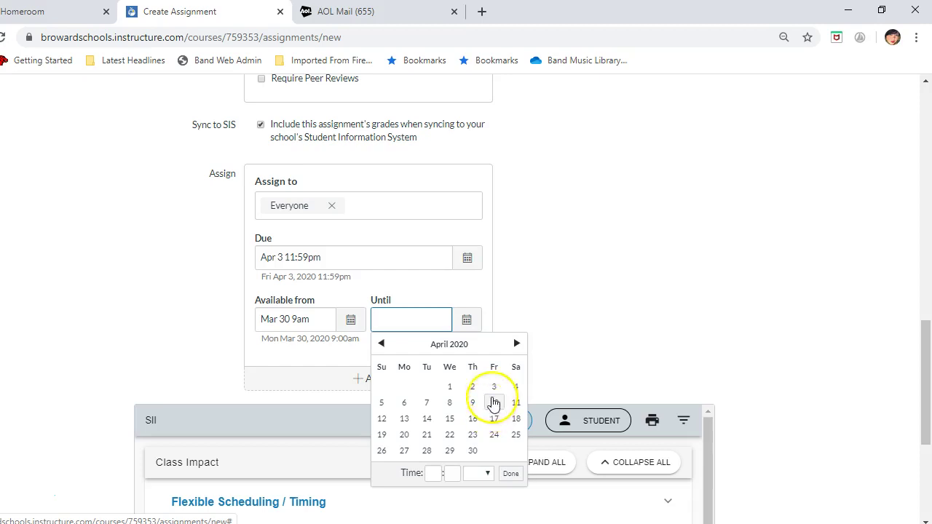
click(516, 344)
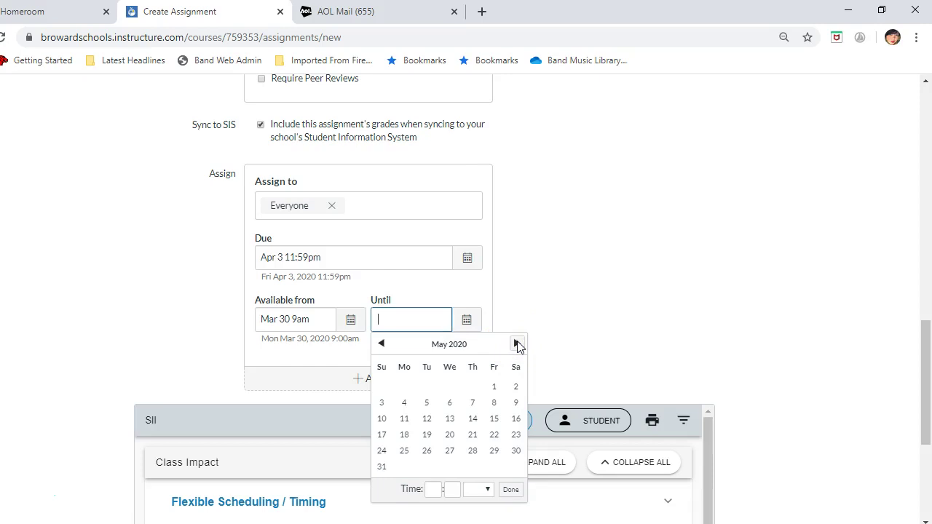
click(528, 318)
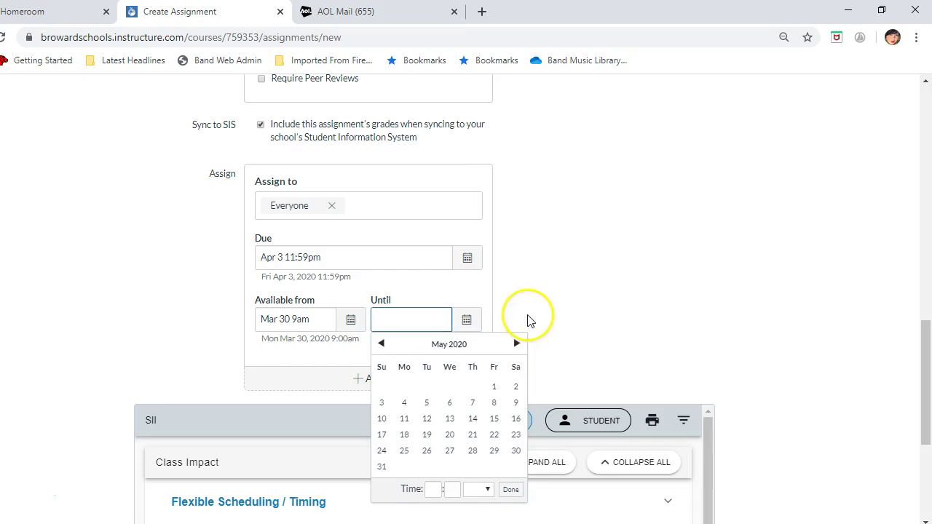
click(340, 340)
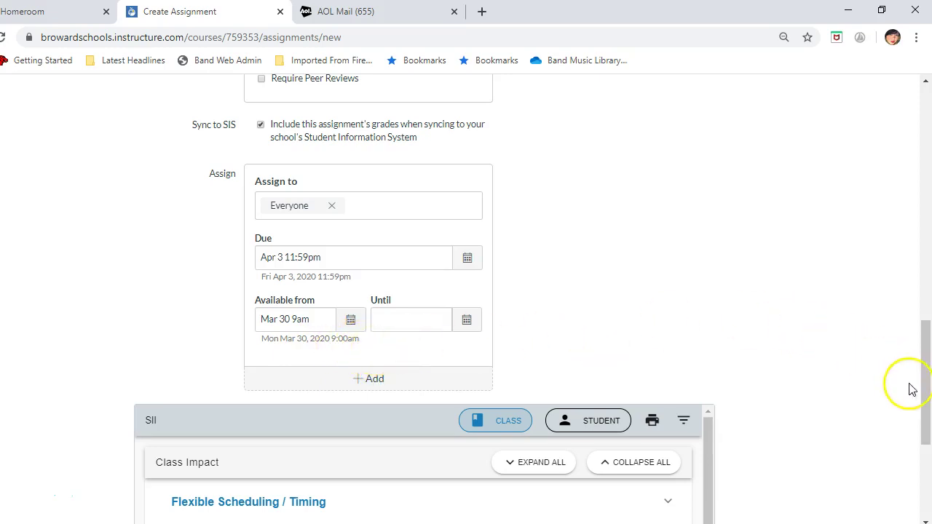
Examine the SII Class Impact categories, including Flexible Scheduling / Timing, and the saving options of the assignment form
drag(926, 393, 927, 466)
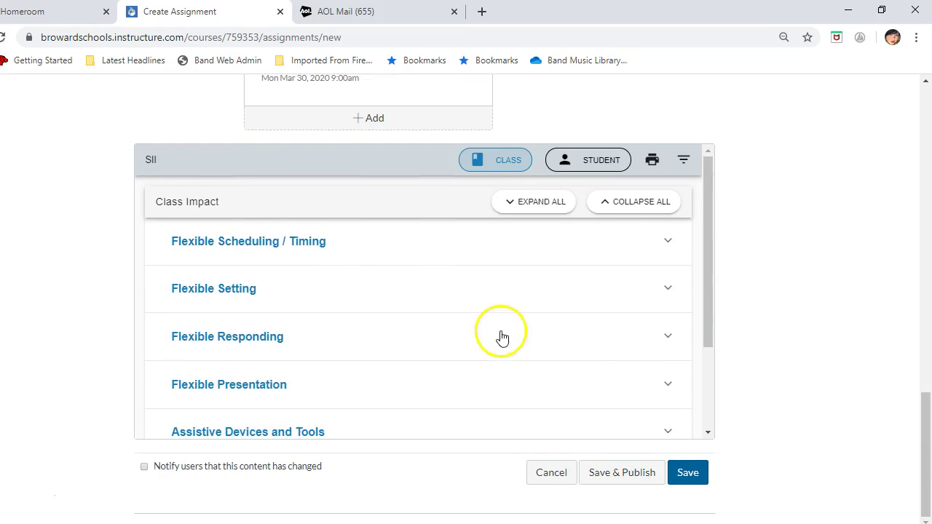
click(667, 244)
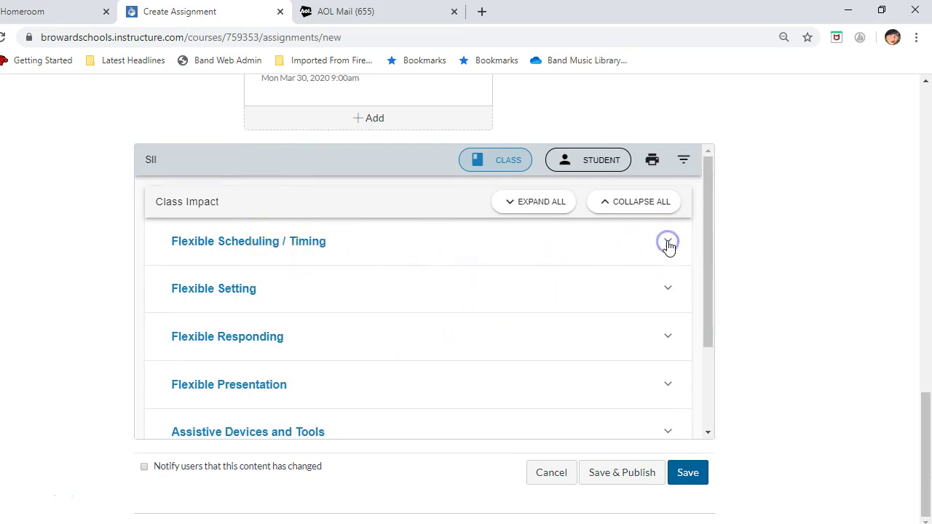
click(667, 245)
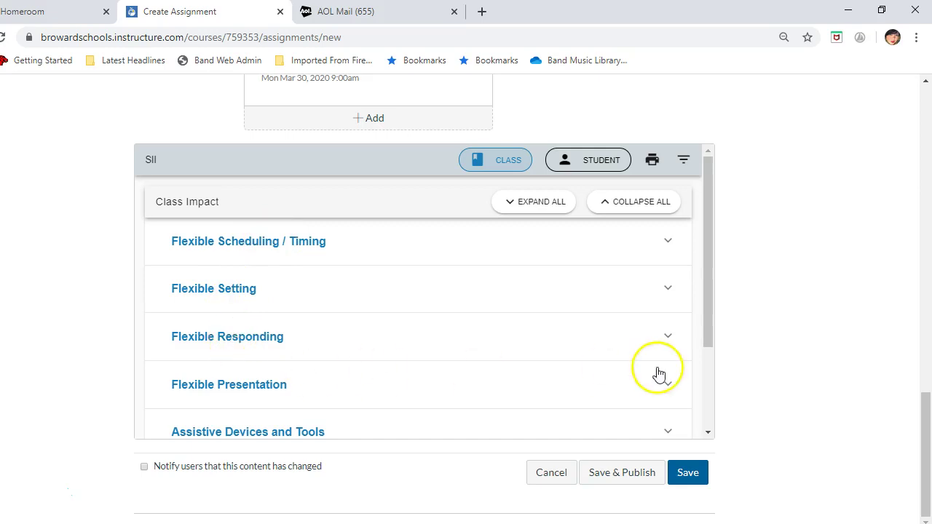
click(705, 316)
drag(705, 316, 708, 295)
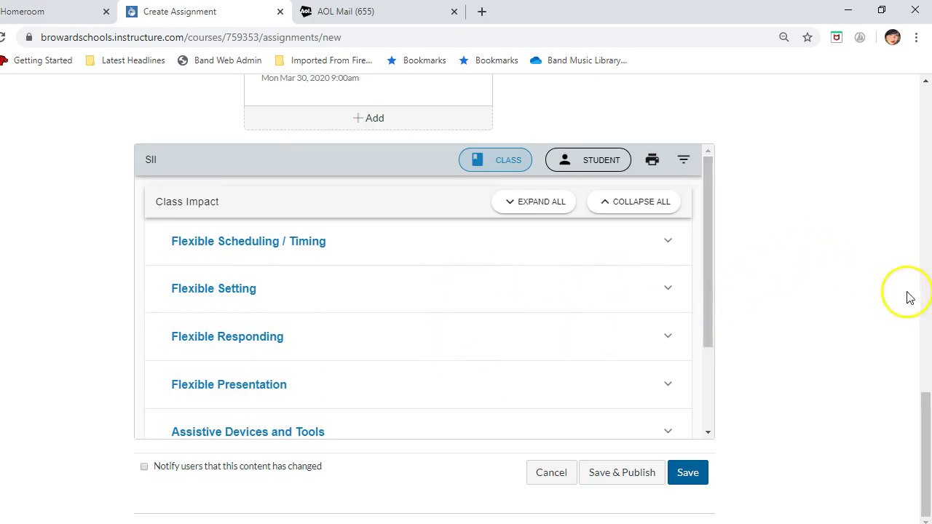
mouse_move(925, 415)
mouse_down()
mouse_move(910, 343)
mouse_move(916, 301)
mouse_move(921, 415)
mouse_up()
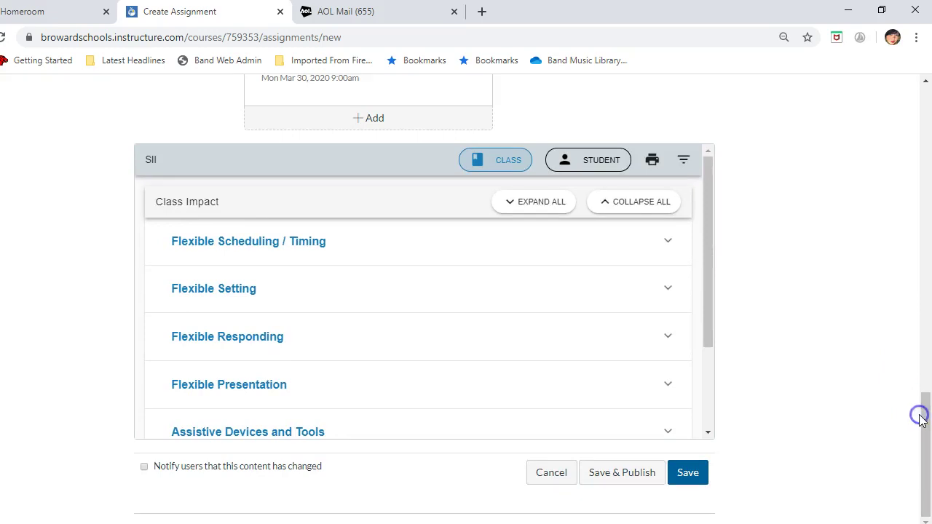
Save the B Flat Concert Scale assignment, and unpublish and republish it
click(693, 473)
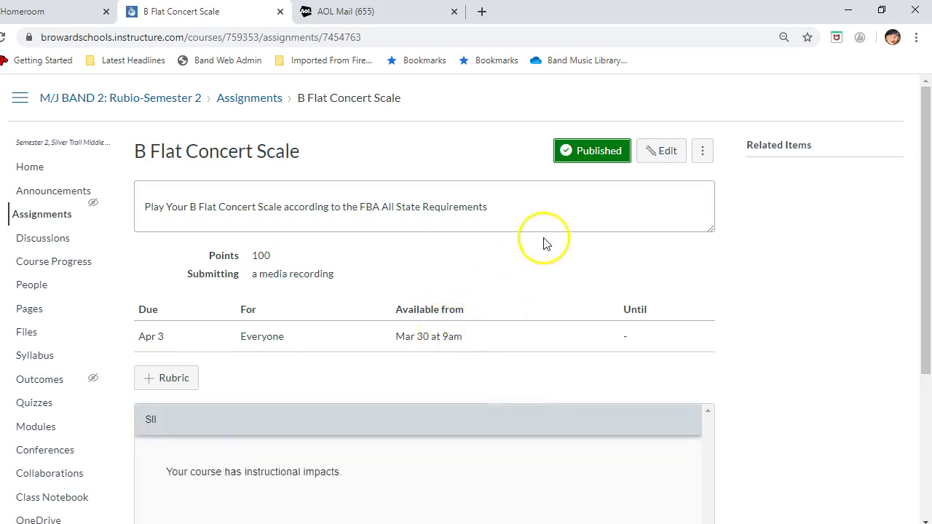
click(590, 159)
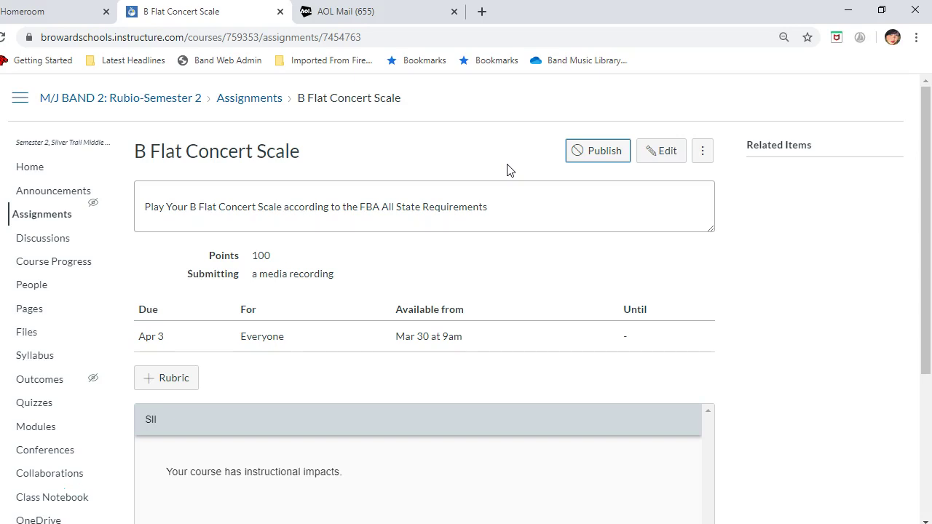
click(605, 155)
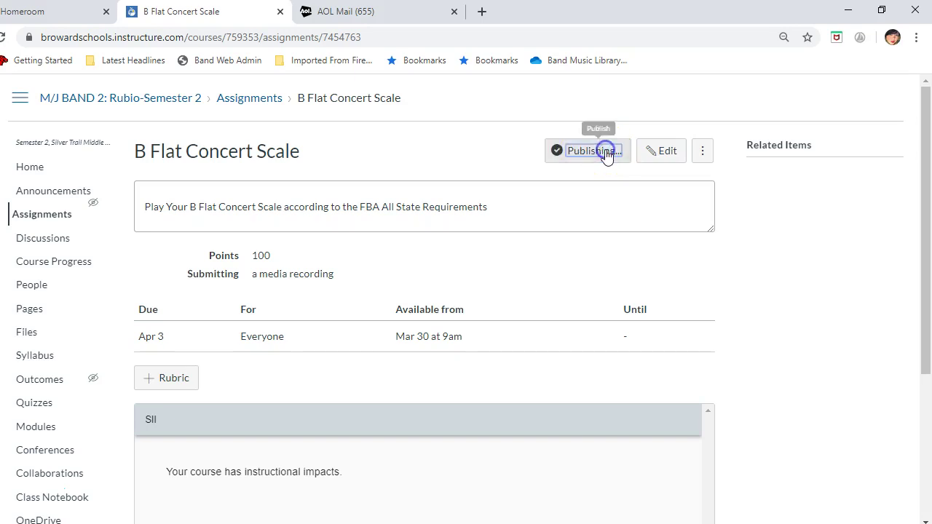
click(430, 148)
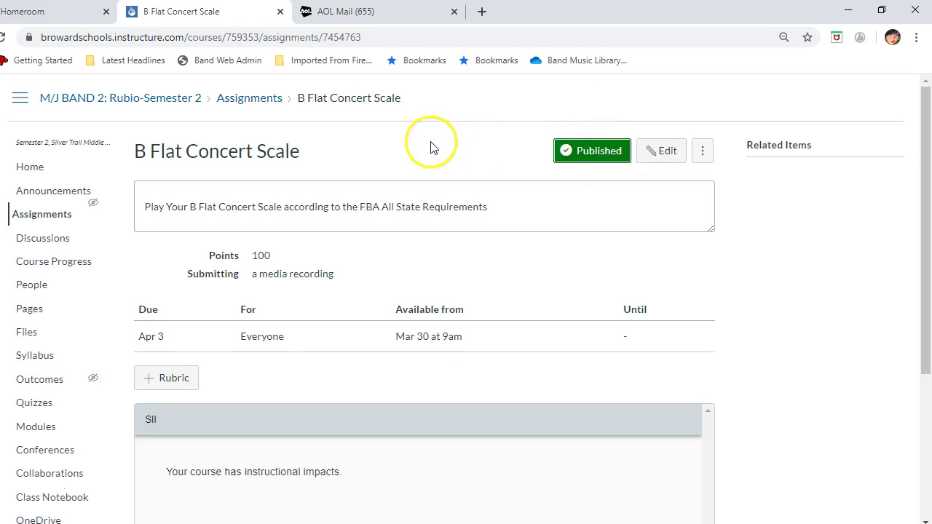
Go to the course home page and check the Course Summary for the B Flat Concert Scale assignment
click(32, 167)
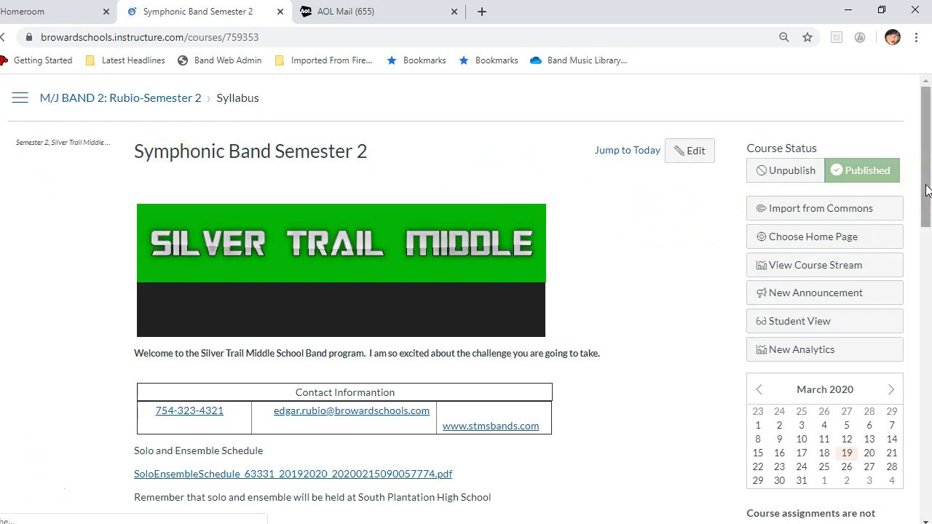
click(926, 241)
drag(926, 241, 927, 502)
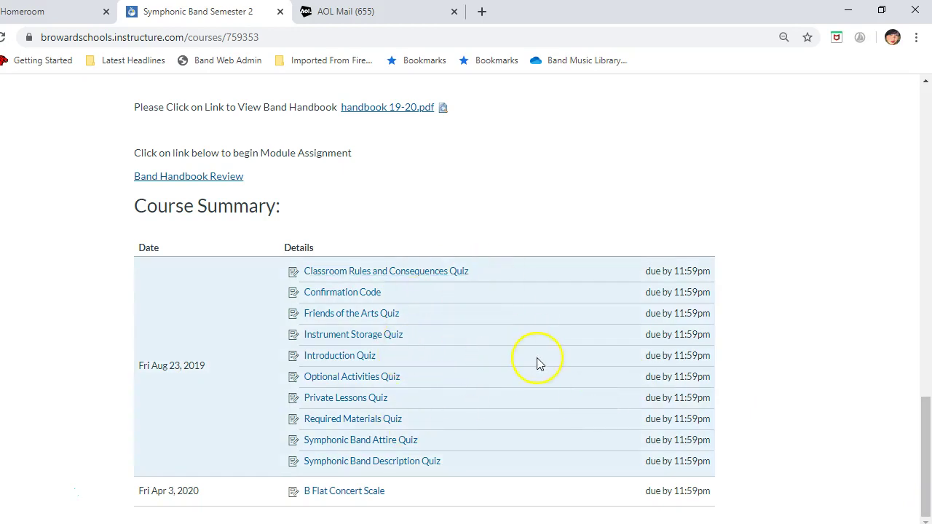
click(923, 451)
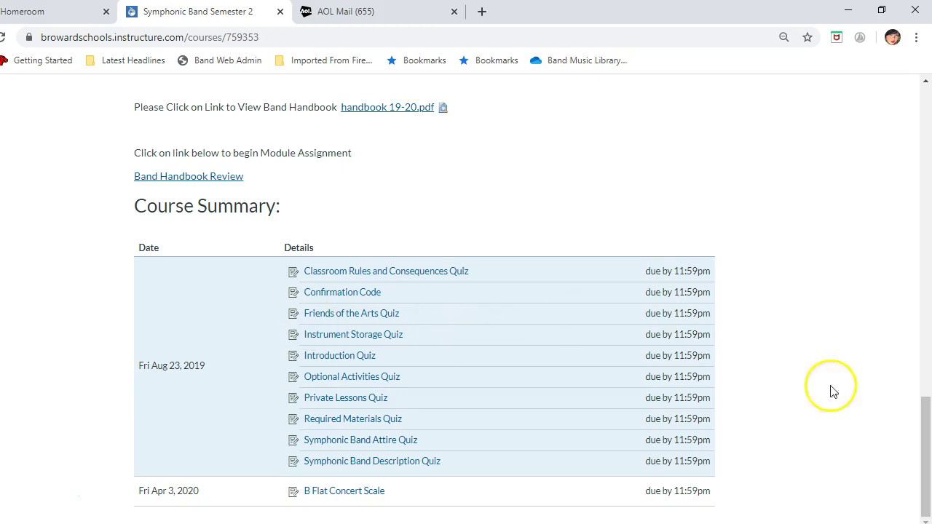
Open the Symphonic Band Semester 2 home page content for editing
drag(925, 431, 906, 139)
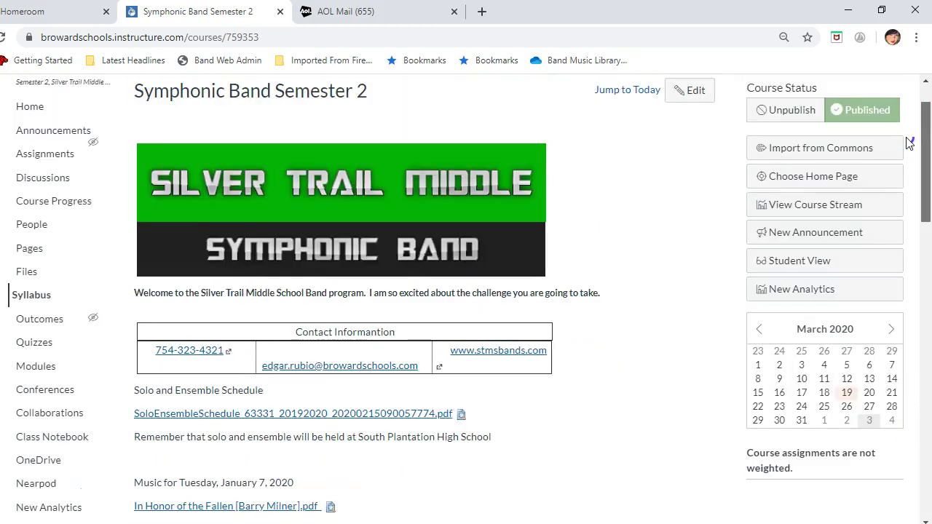
click(695, 90)
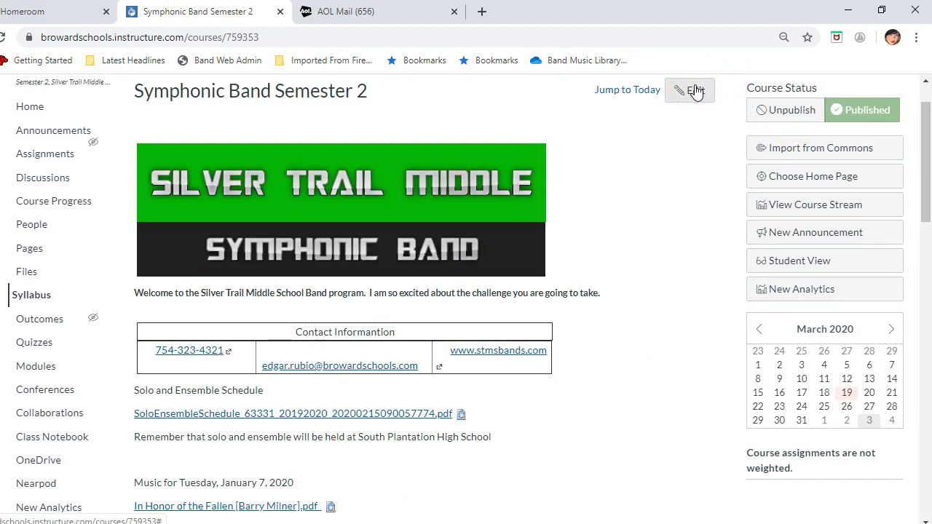